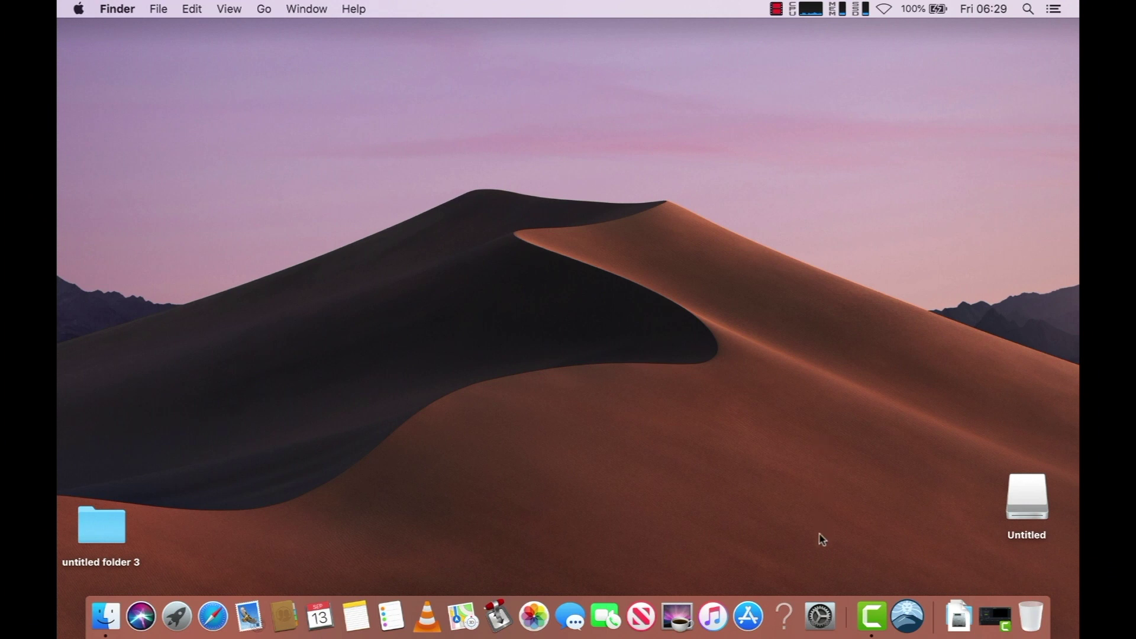
# Allow DiskMaker X 8 for macOS Mojave to control System Events and Finder in the Security & Privacy settings, and quit System Preferences.
pyautogui.click(820, 619)
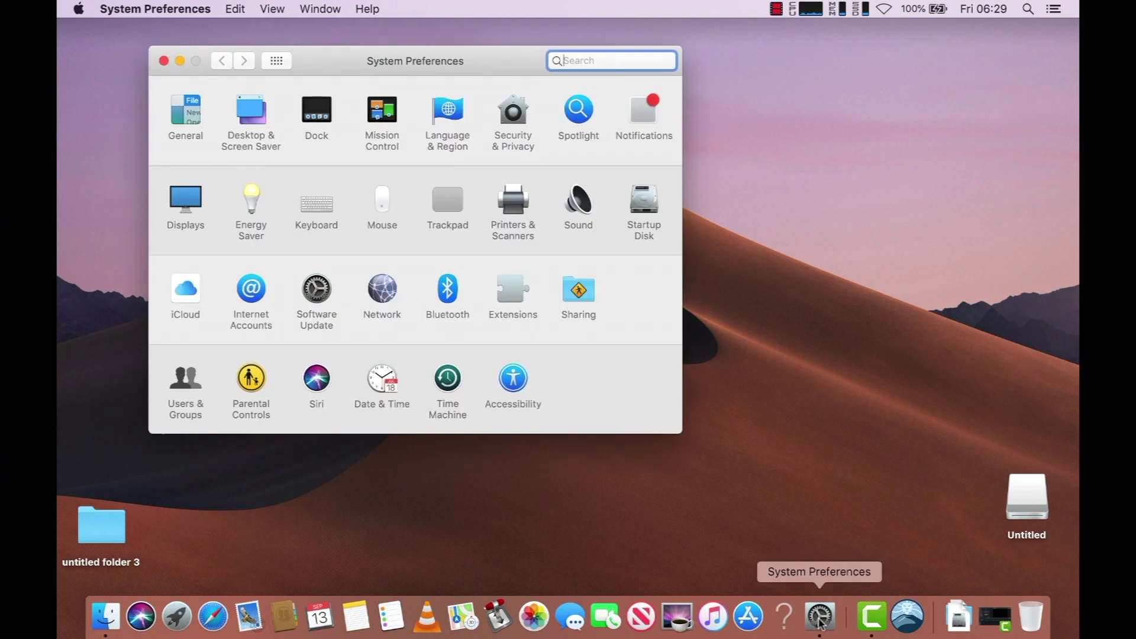
pyautogui.click(511, 144)
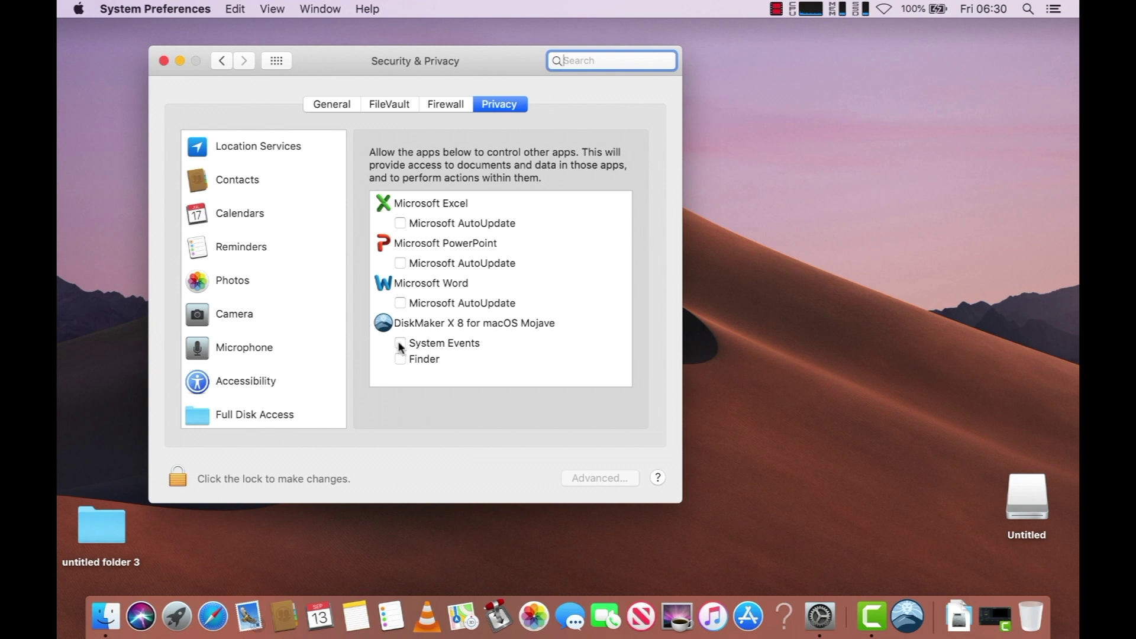
pyautogui.click(400, 343)
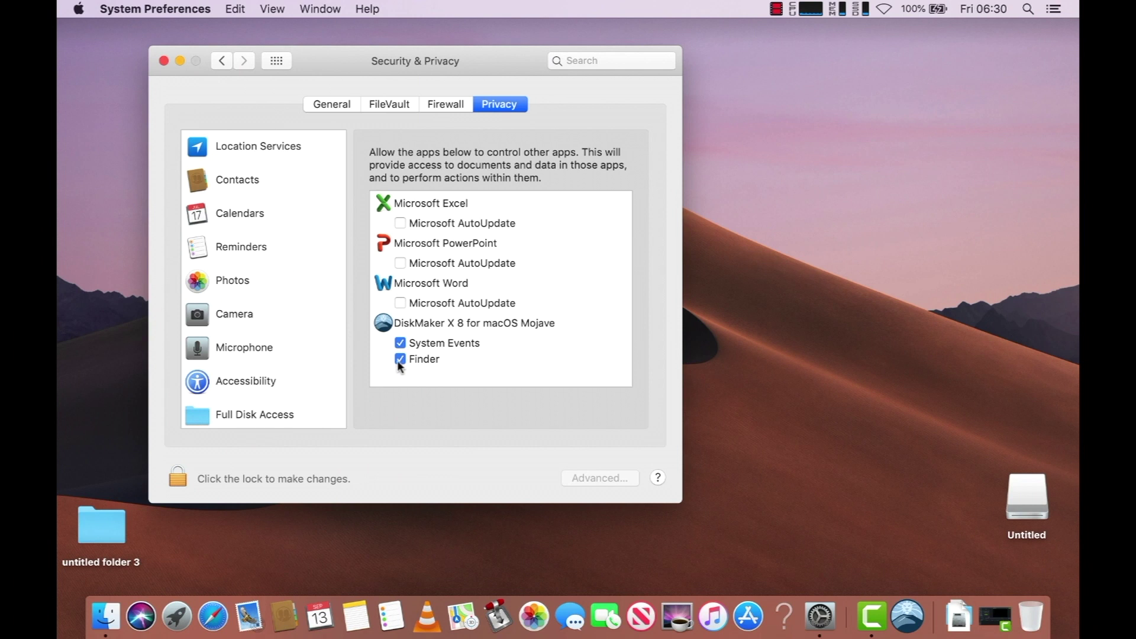
pyautogui.click(165, 11)
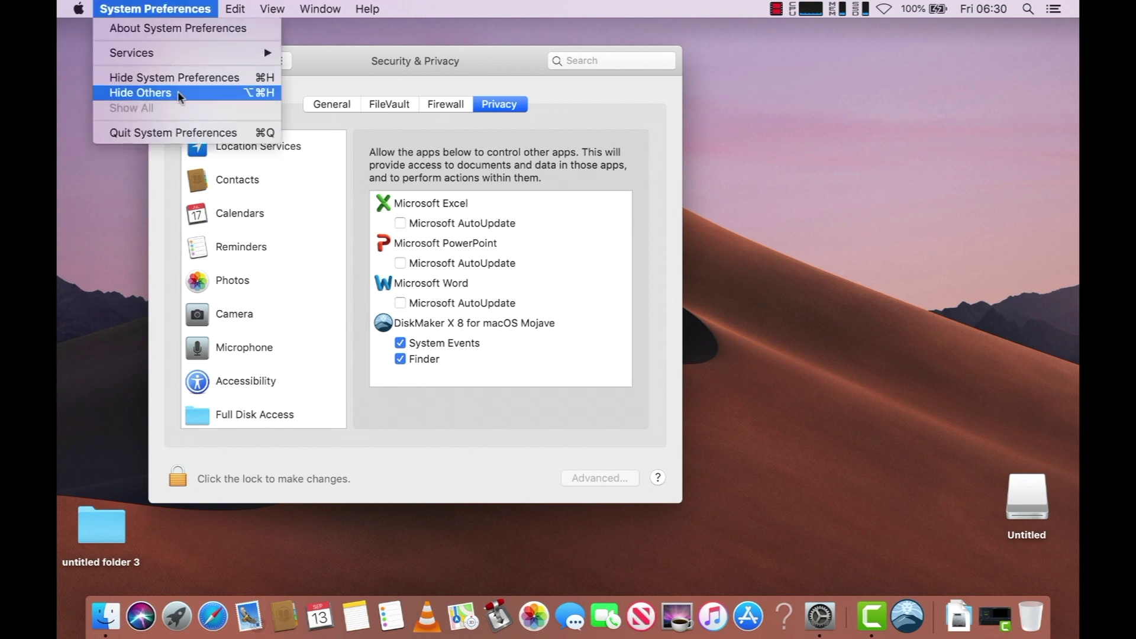
pyautogui.click(187, 134)
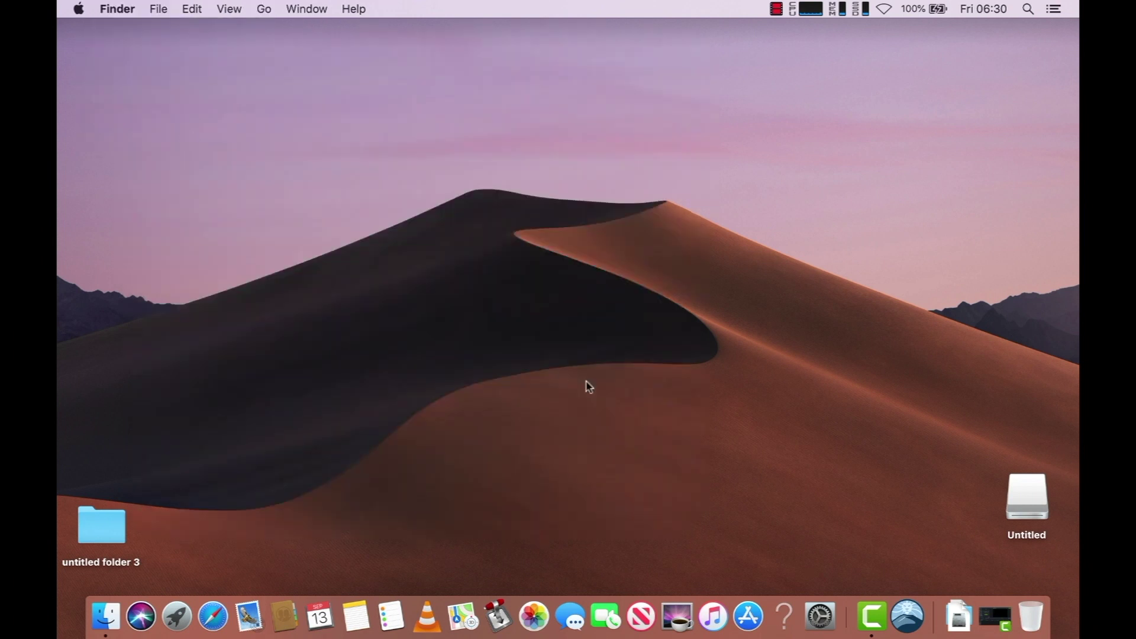
# Open DiskMaker X 8 for macOS Mojave and choose Install macOS Catalina Beta from Applications as the installer app.
pyautogui.click(909, 615)
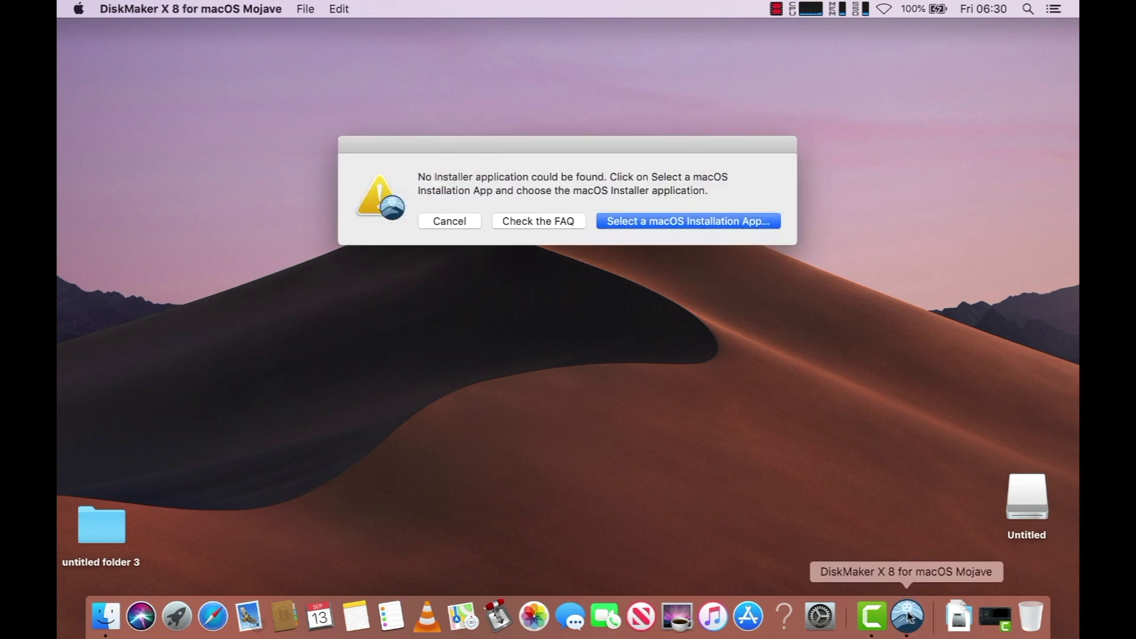
pyautogui.click(695, 224)
pyautogui.scroll(-5, 464, 325)
pyautogui.scroll(-5, 465, 325)
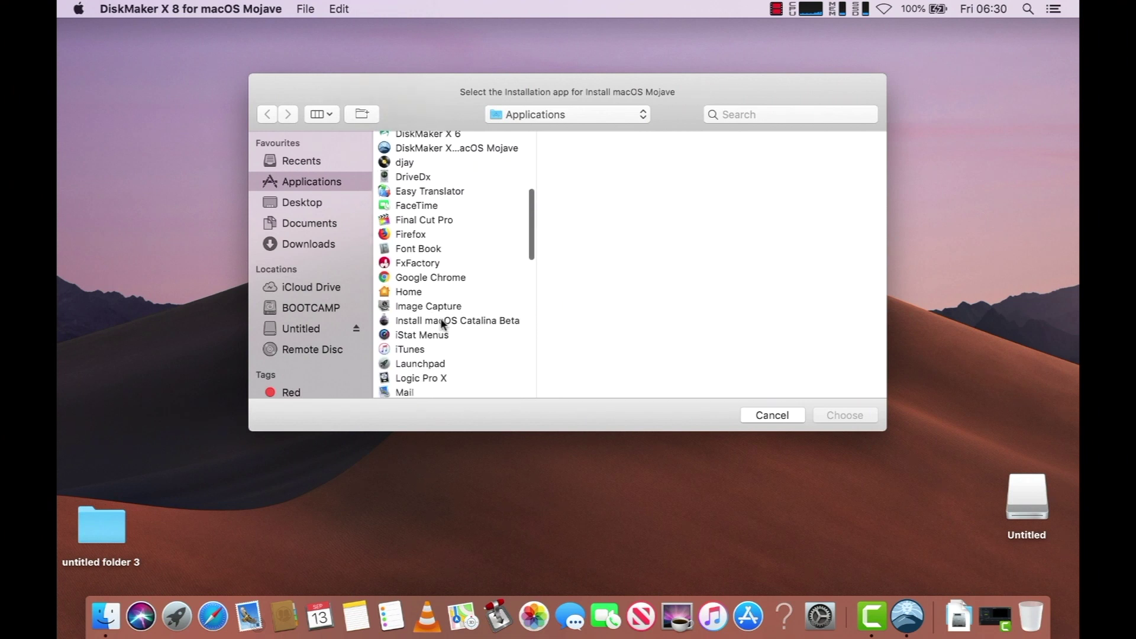
pyautogui.click(441, 320)
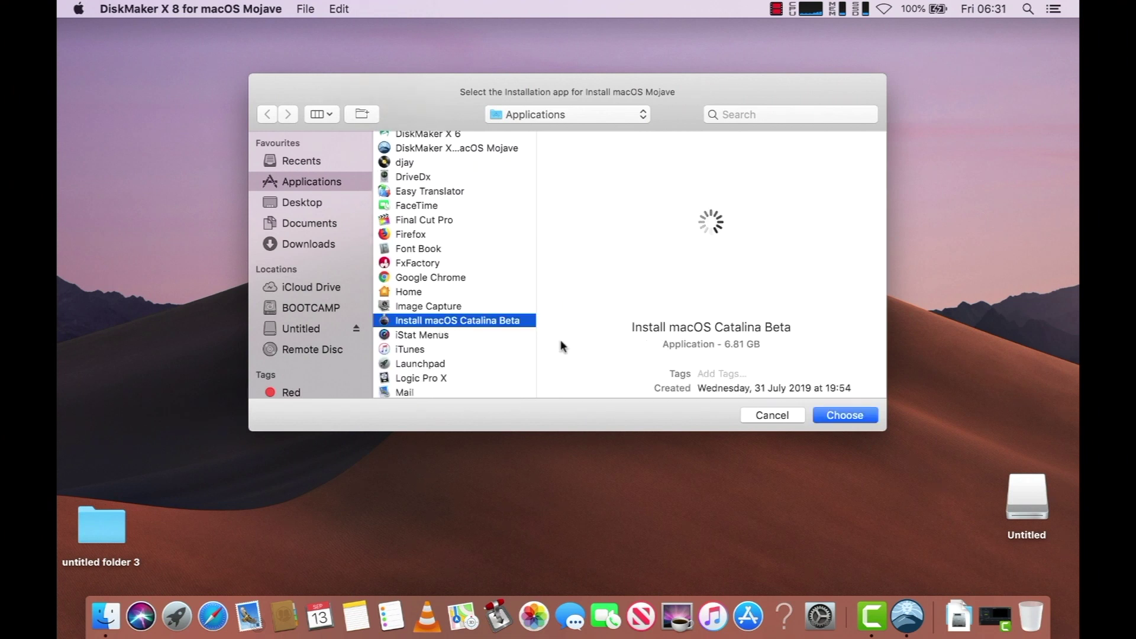
pyautogui.click(857, 417)
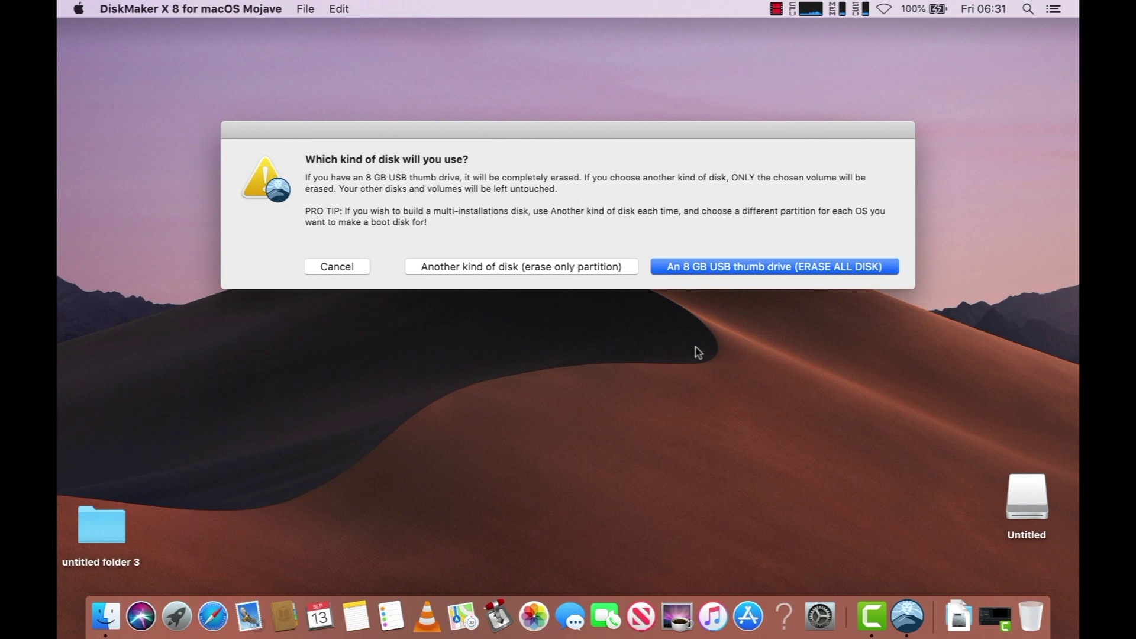
# Set up the boot disk as an 8 GB USB thumb drive, erasing the Untitled volume and choosing the Dark side option.
pyautogui.click(740, 271)
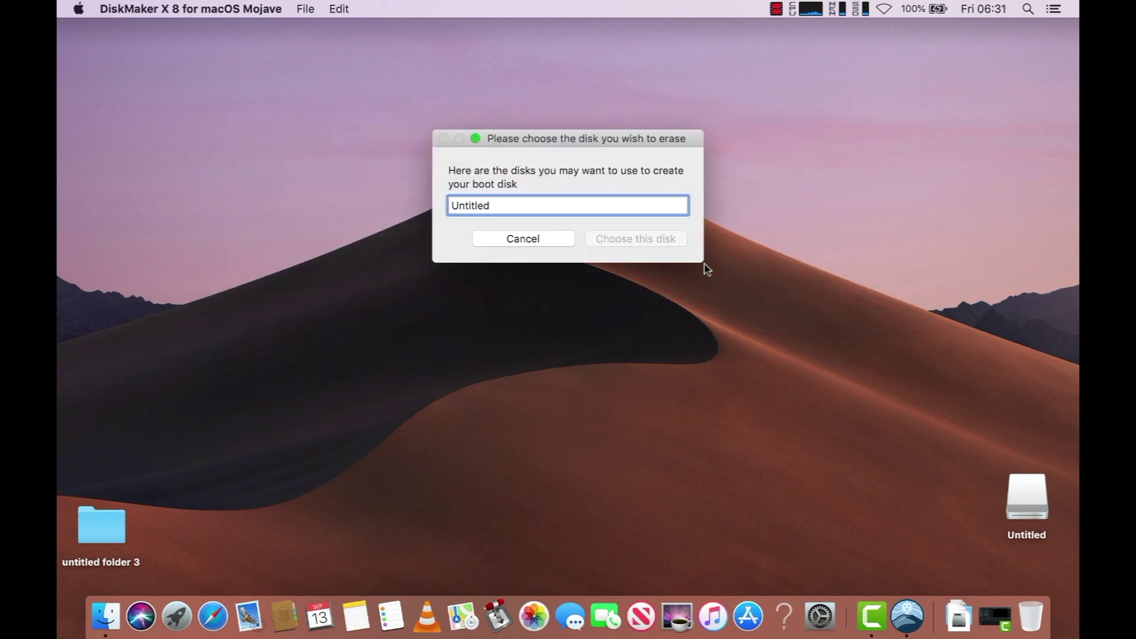
pyautogui.click(595, 203)
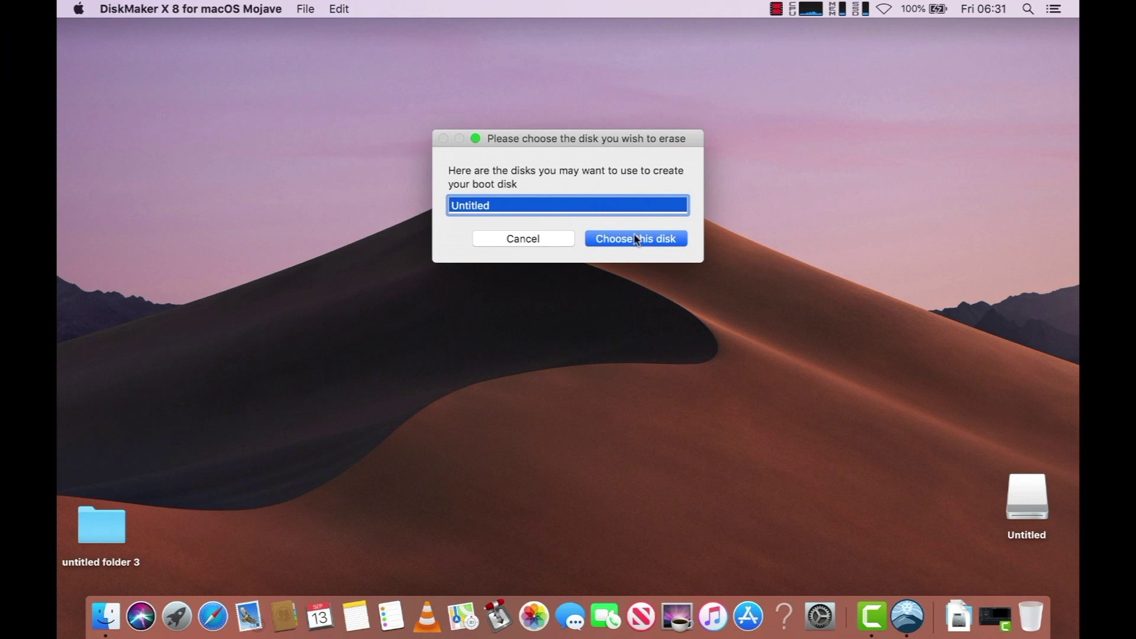
pyautogui.click(650, 240)
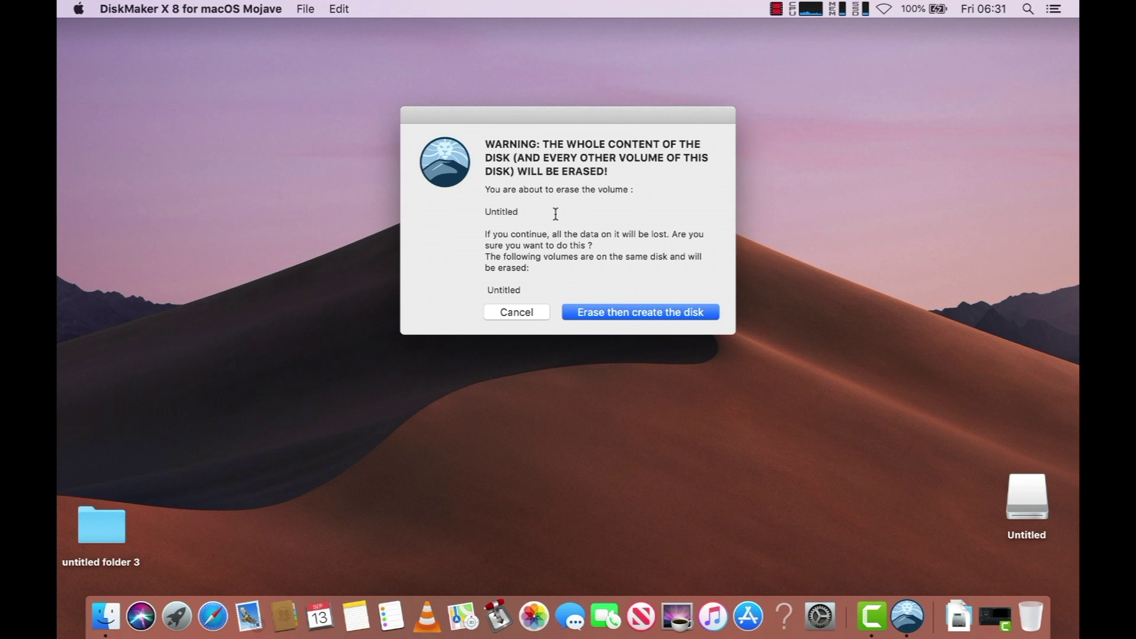
pyautogui.click(626, 317)
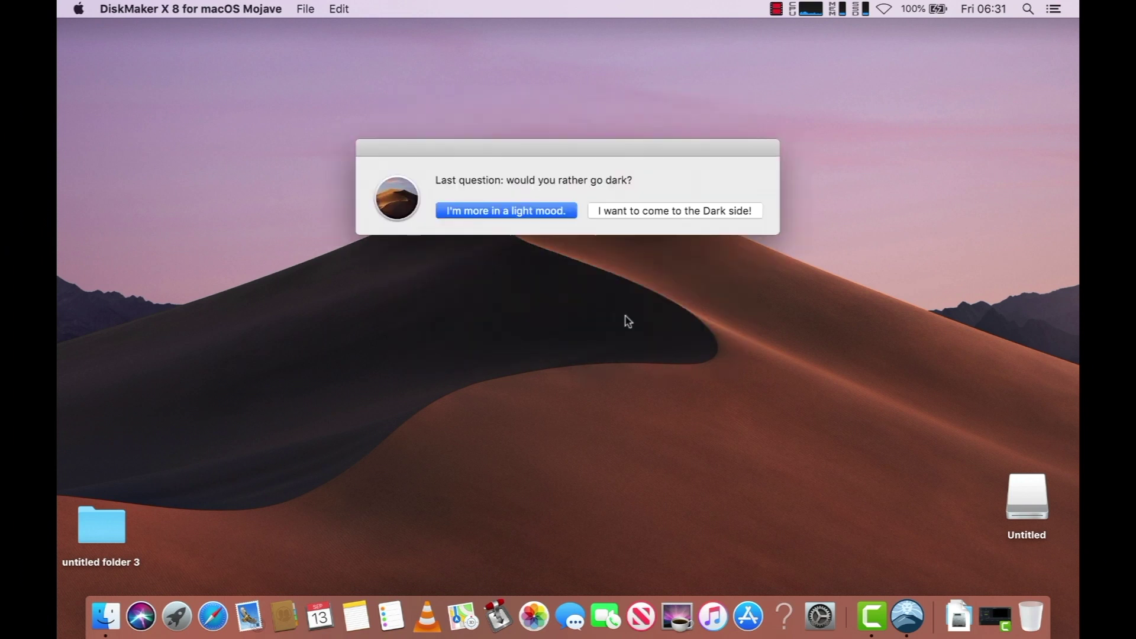
pyautogui.click(673, 213)
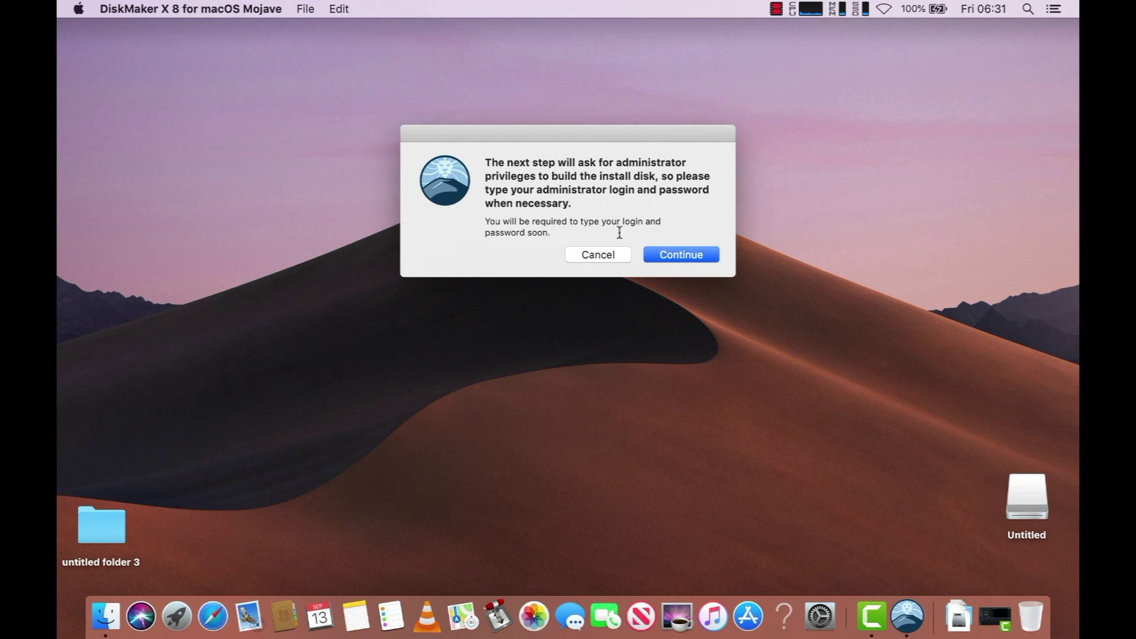
# Authorize building the install disk with the administrator password and dismiss DiskMaker X's closing dialog.
pyautogui.click(674, 257)
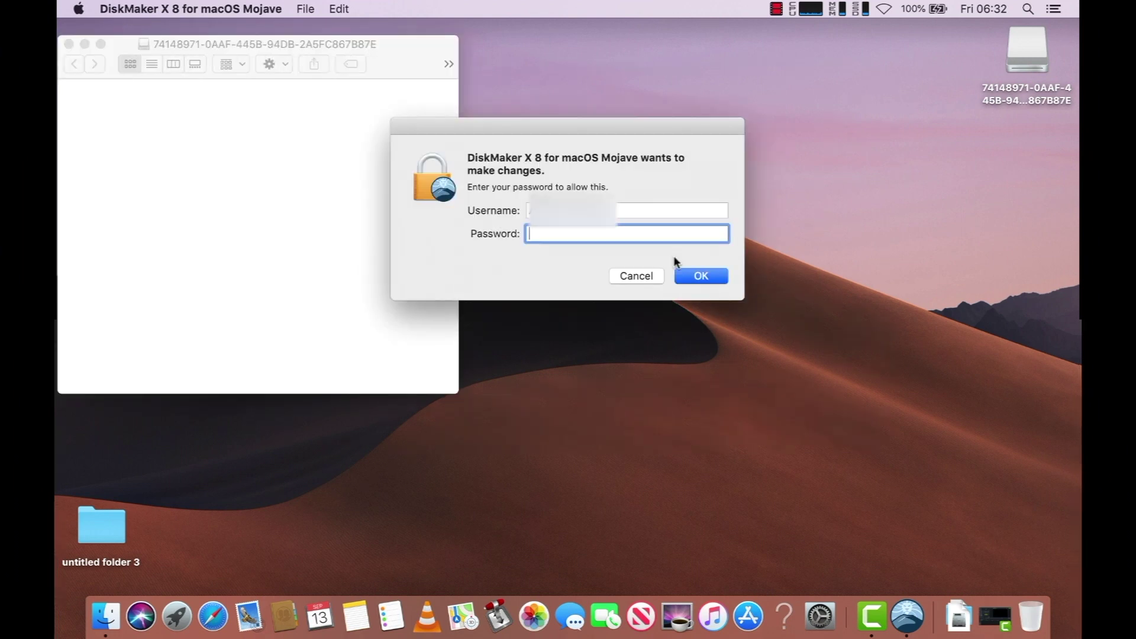
pyautogui.write('•••••••')
pyautogui.write('•')
pyautogui.click(708, 275)
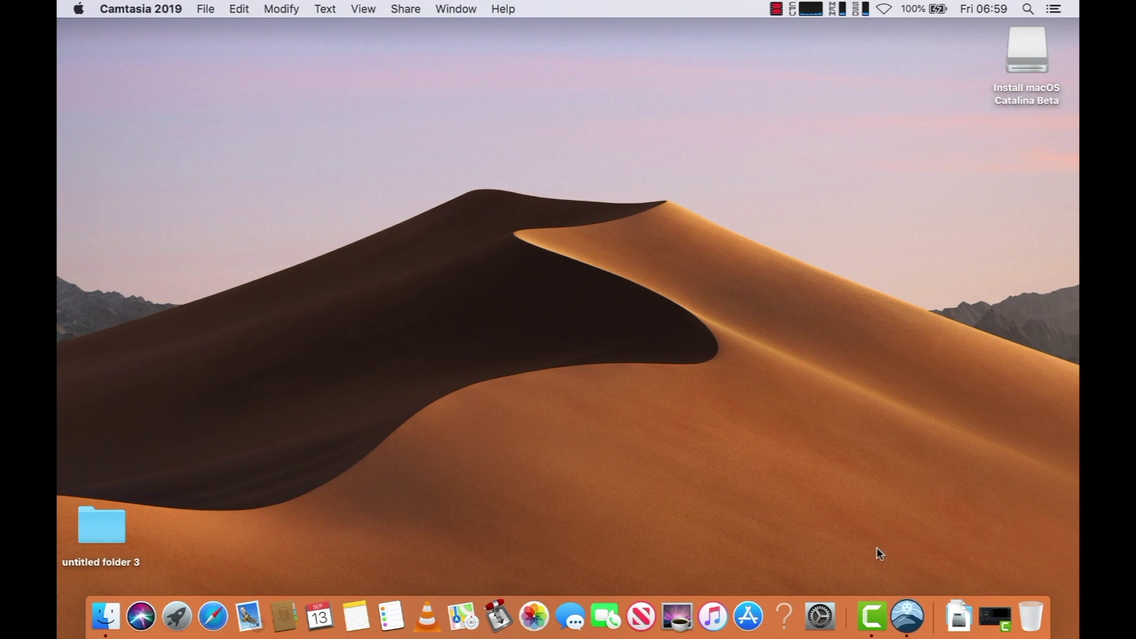
pyautogui.click(901, 607)
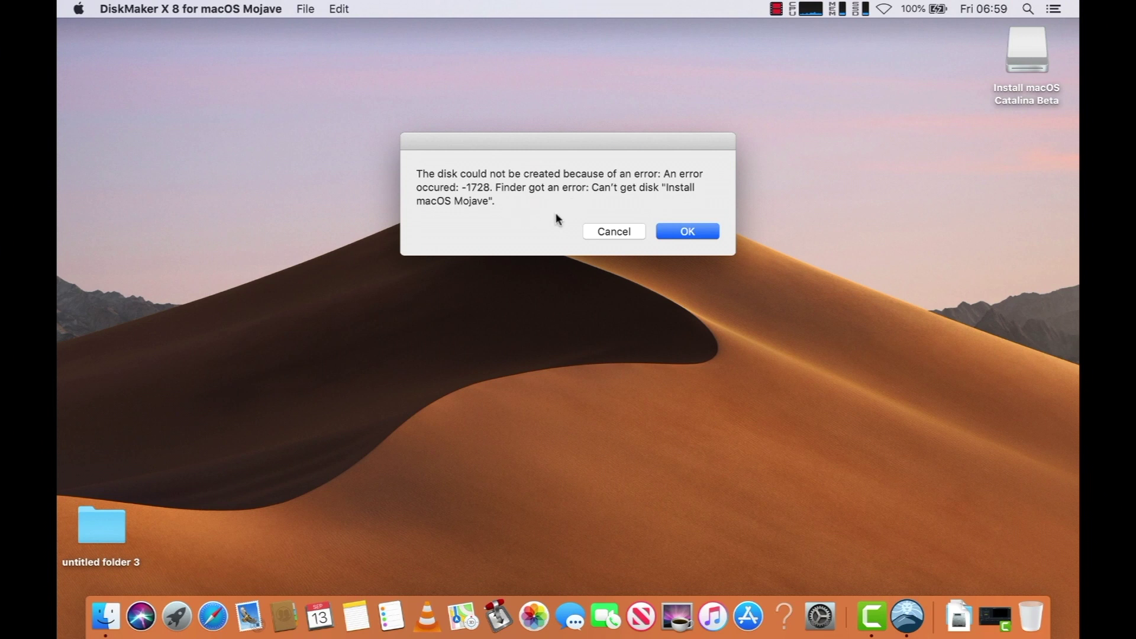
pyautogui.click(628, 231)
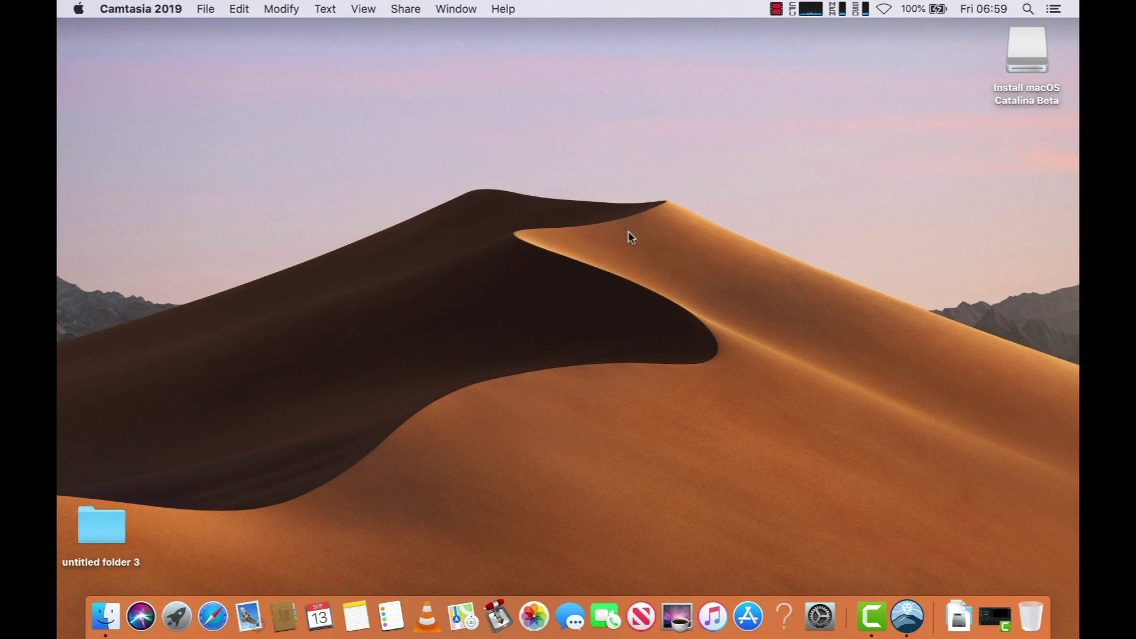
# Open the Install macOS Catalina Beta disk on the desktop to check its contents, and close its window.
pyautogui.click(1029, 54)
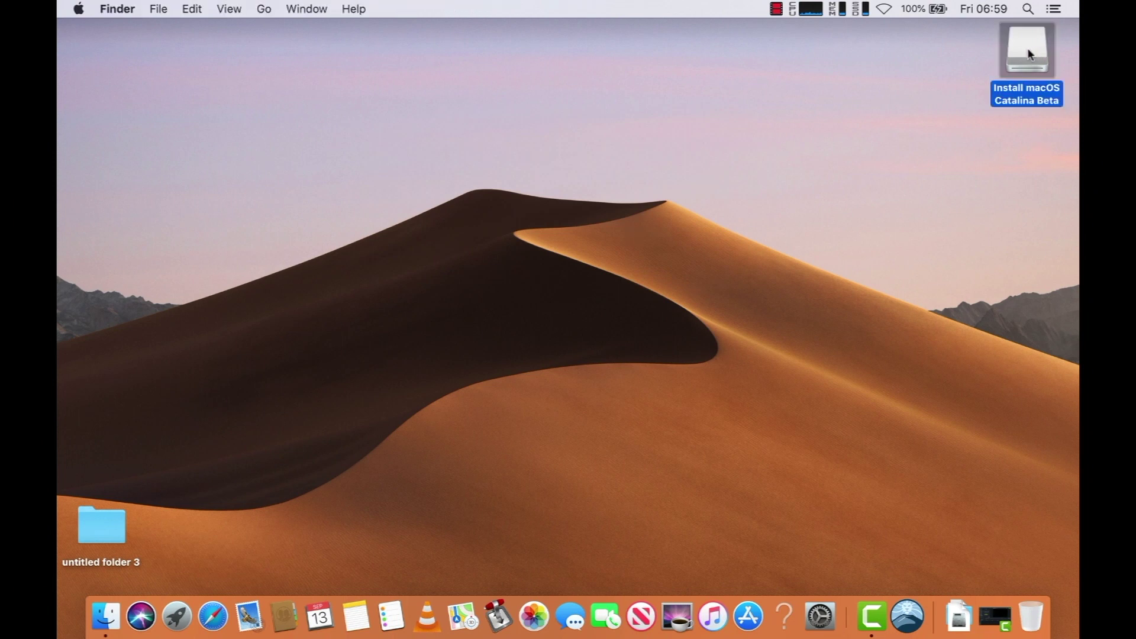
pyautogui.doubleClick(1028, 55)
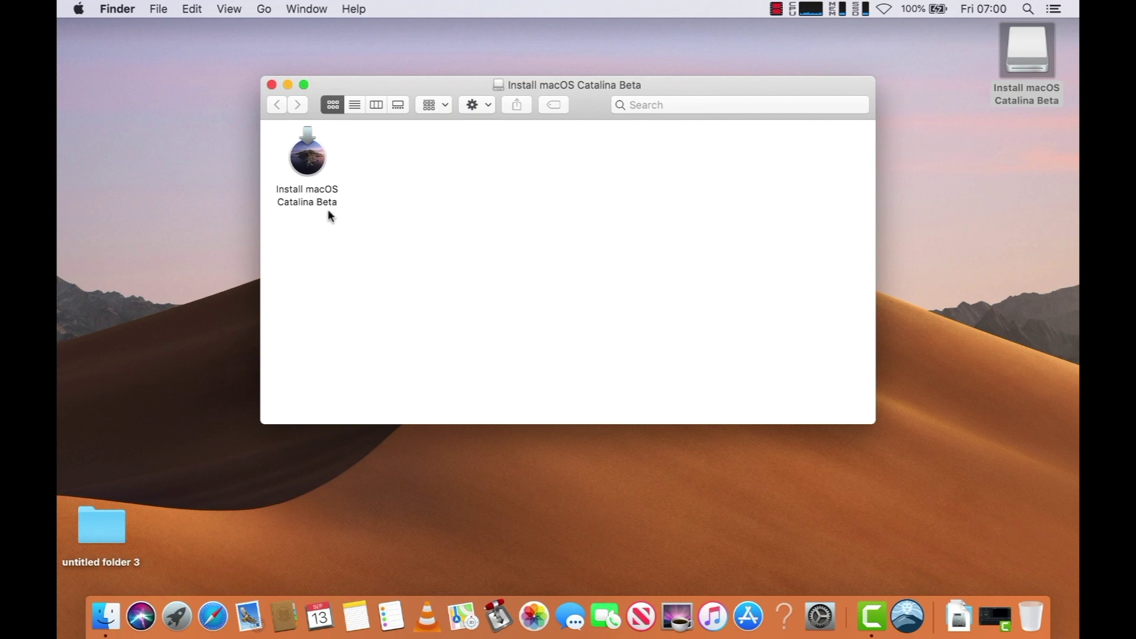
pyautogui.click(272, 84)
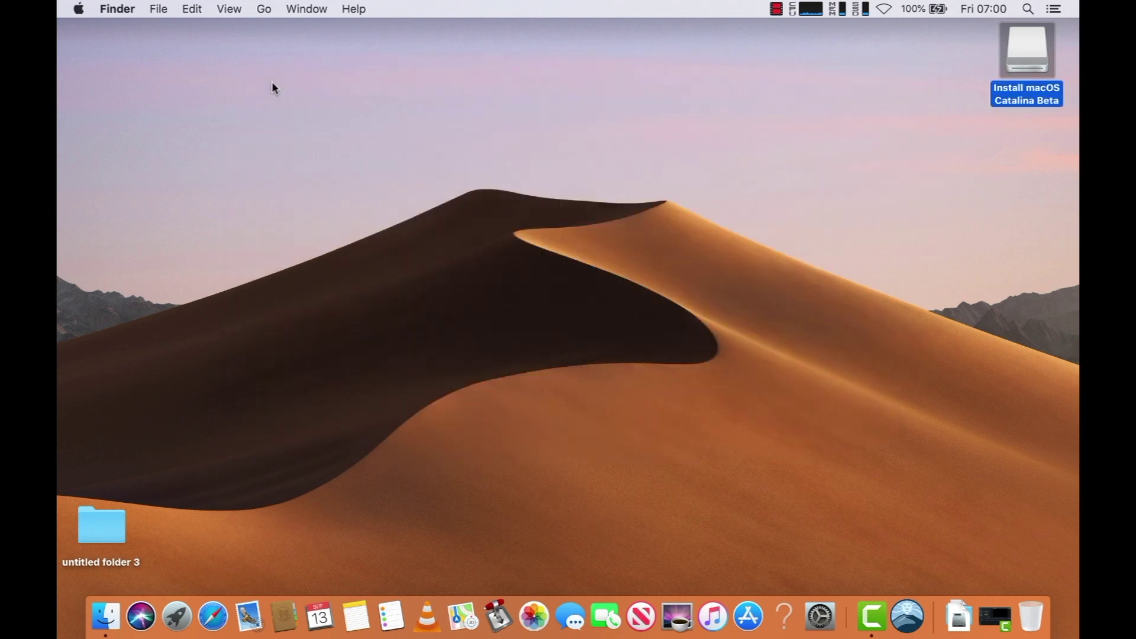
pyautogui.click(441, 181)
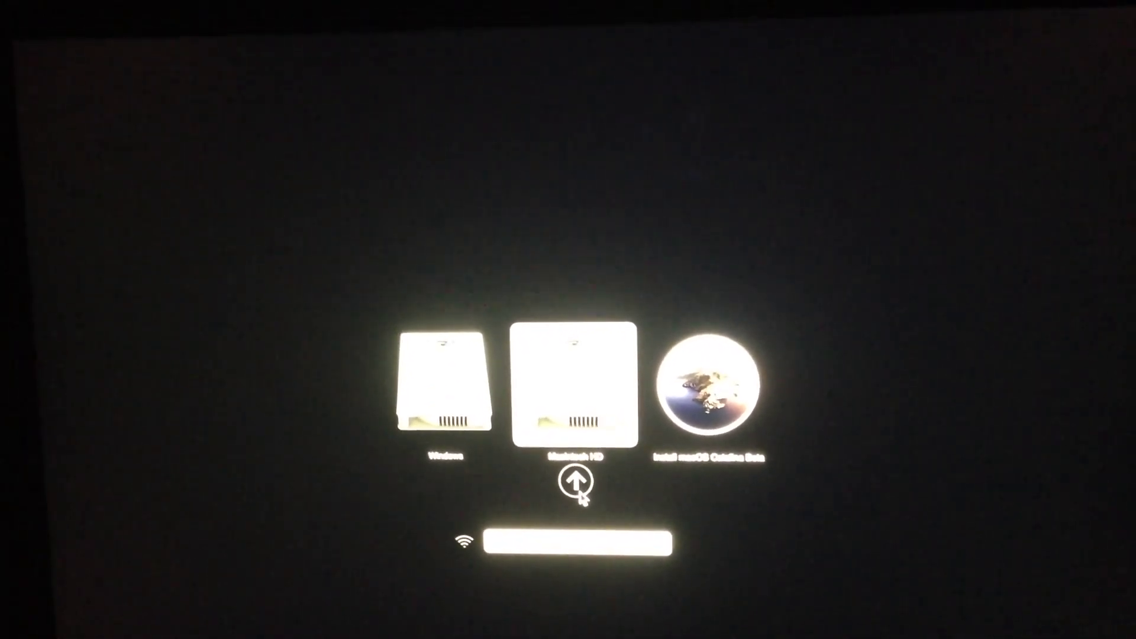
# Boot the Mac from the Install macOS Catalina Beta disk and start Install macOS in macOS Utilities.
pyautogui.press('Right')
pyautogui.press('Return')
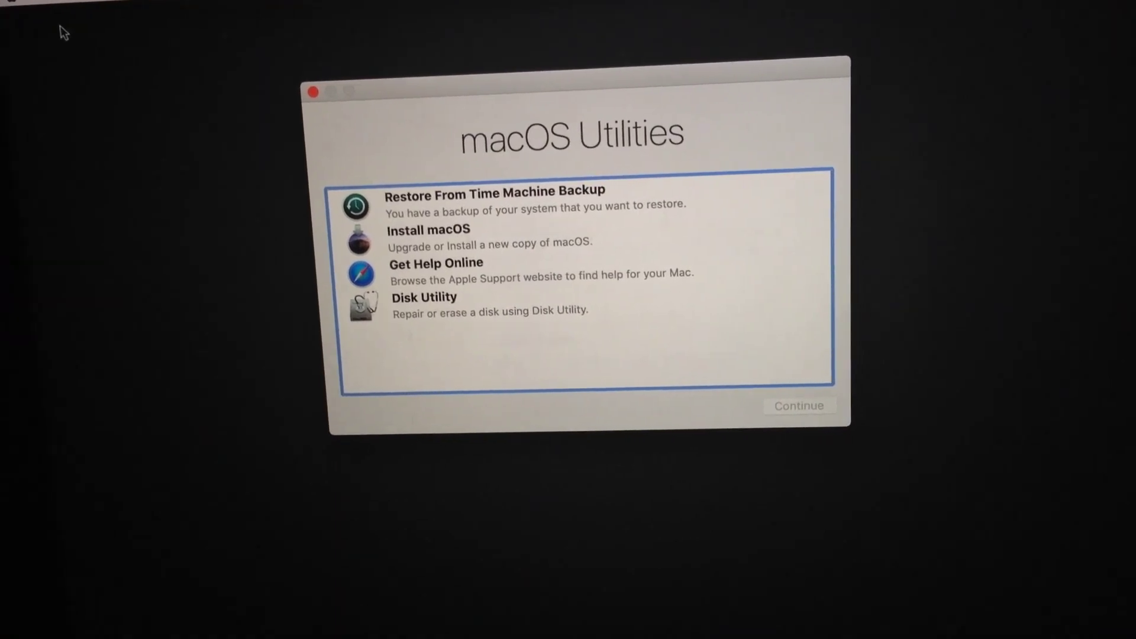
pyautogui.click(408, 211)
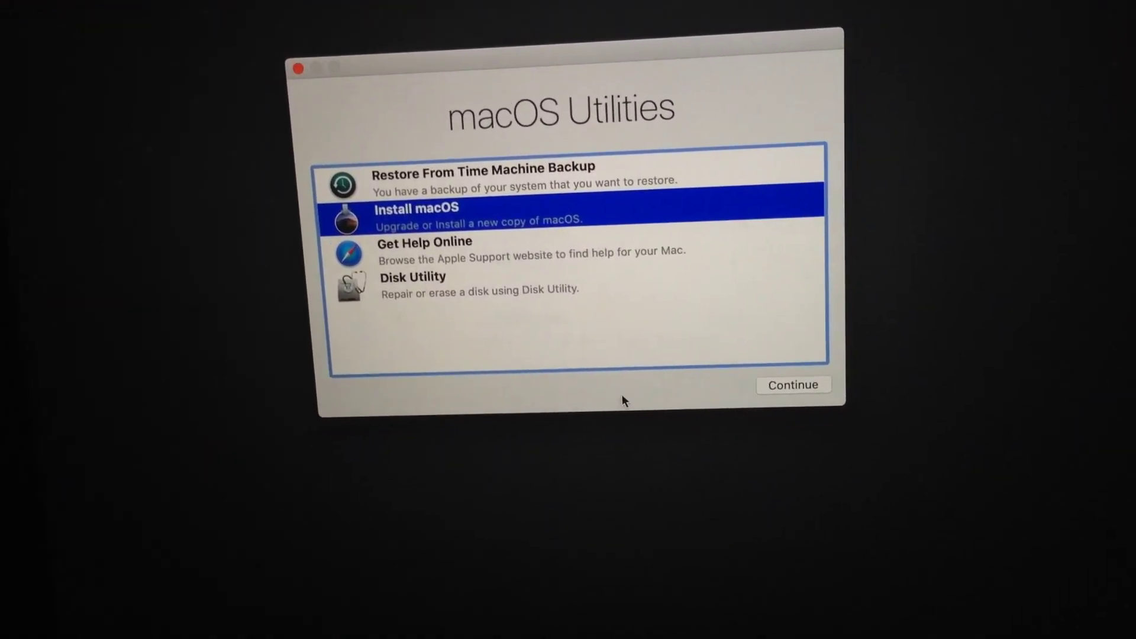
pyautogui.click(786, 365)
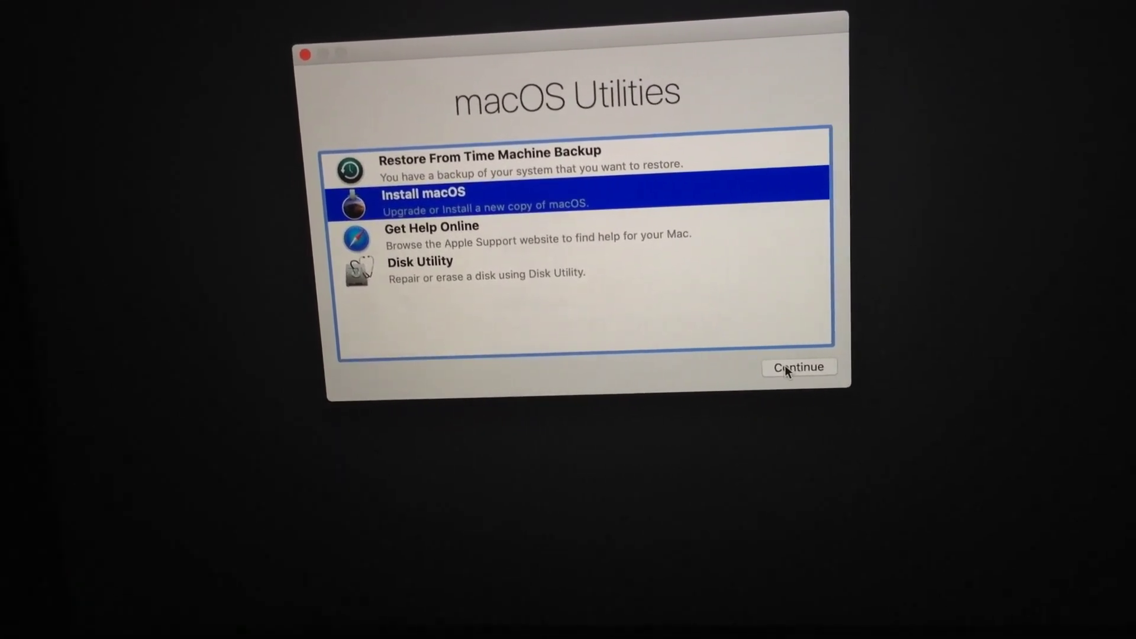